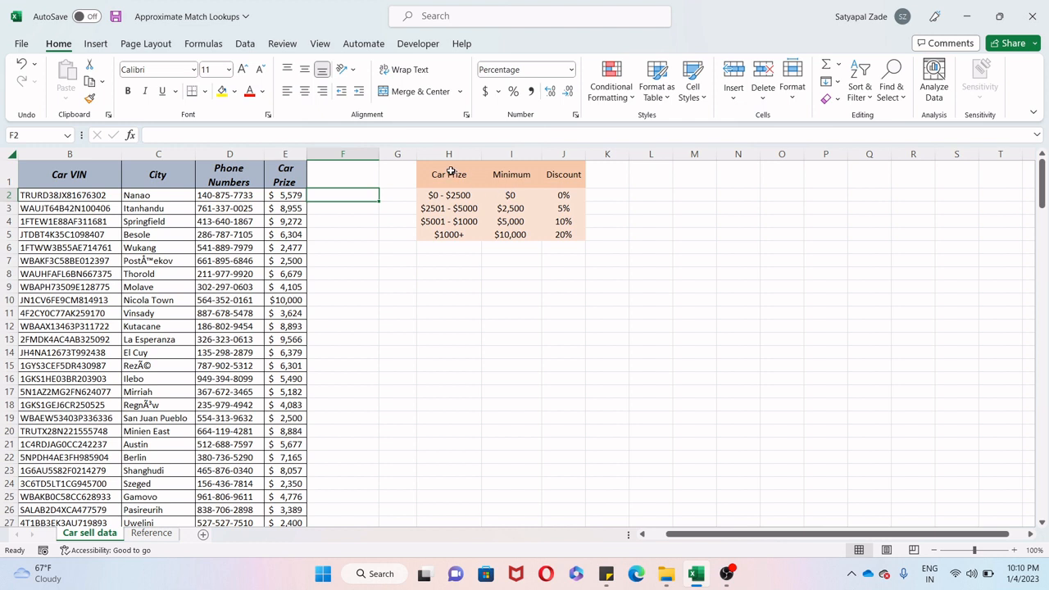
# Enter the exact-match formula =VLOOKUP(E2,$I$2:$J$5,2,0) in F2 to look up the first car's discount
pyautogui.moveTo(453, 174); pyautogui.dragTo(572, 238)
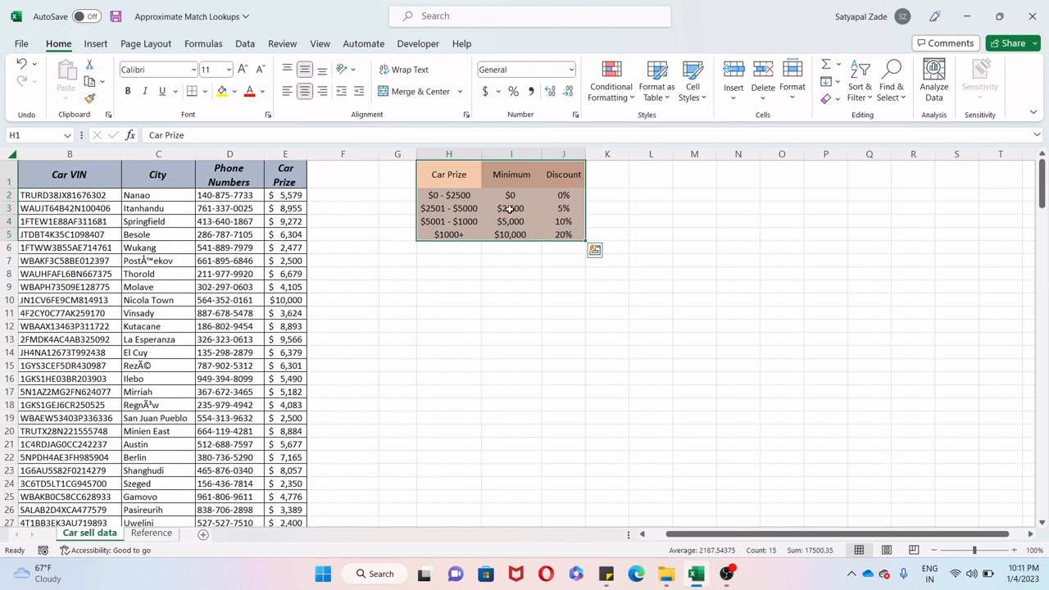
pyautogui.click(459, 197)
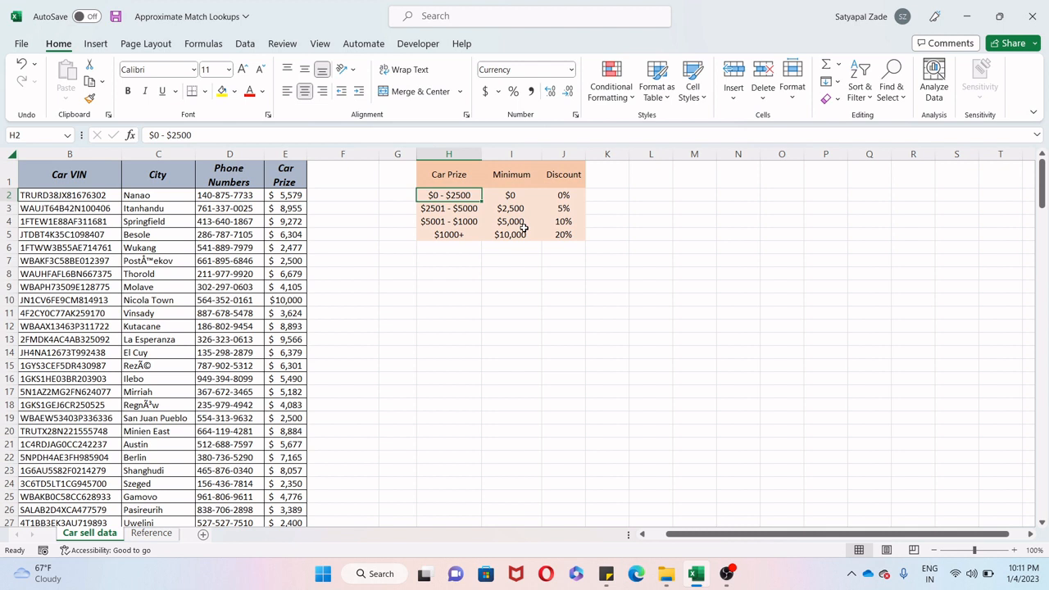
pyautogui.click(348, 197)
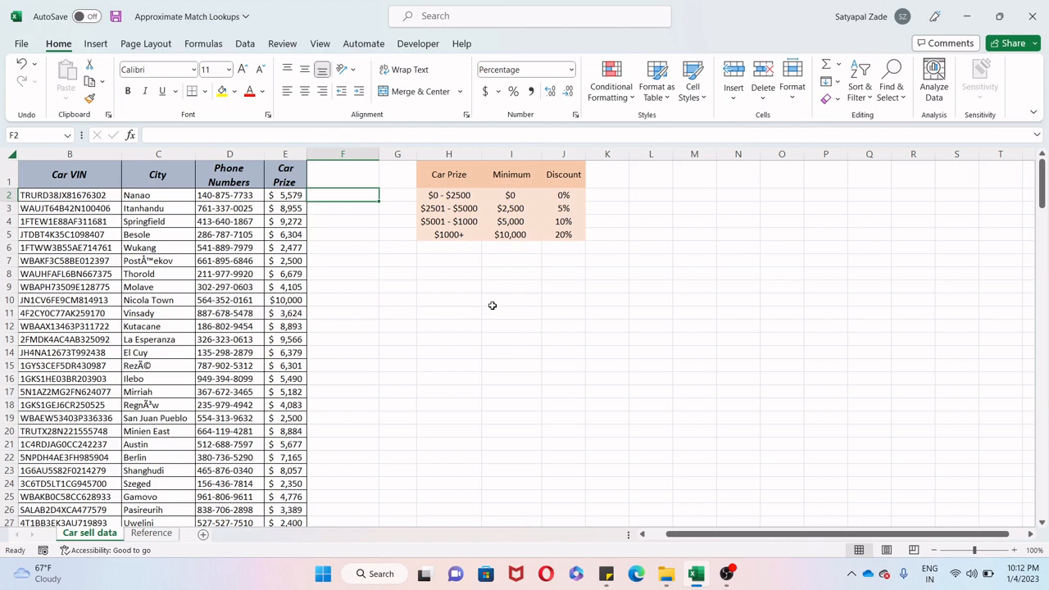
pyautogui.write('=VLOOKUP(')
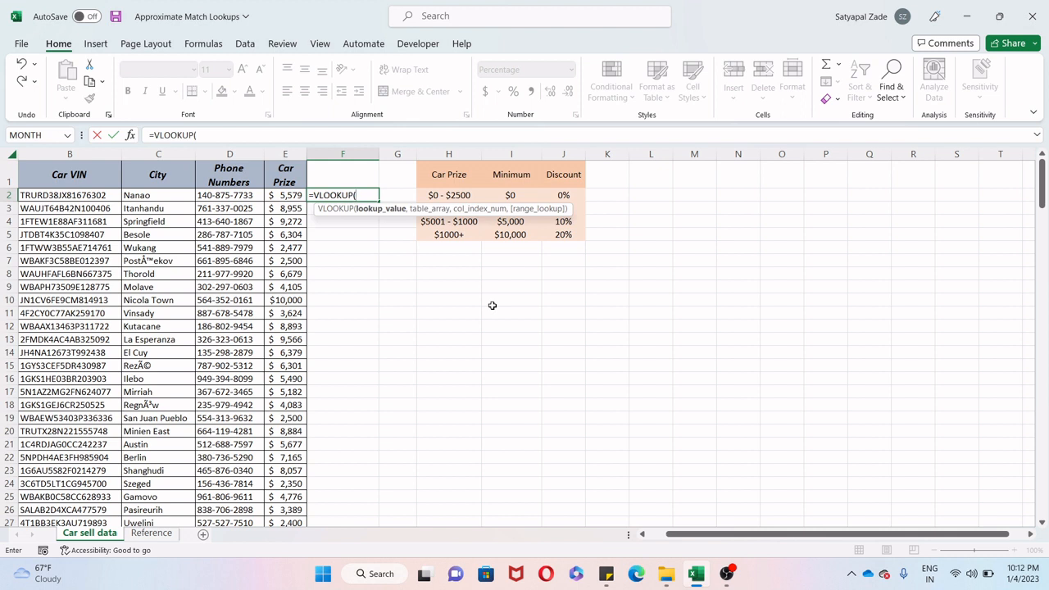
pyautogui.press('Left')
pyautogui.write(',')
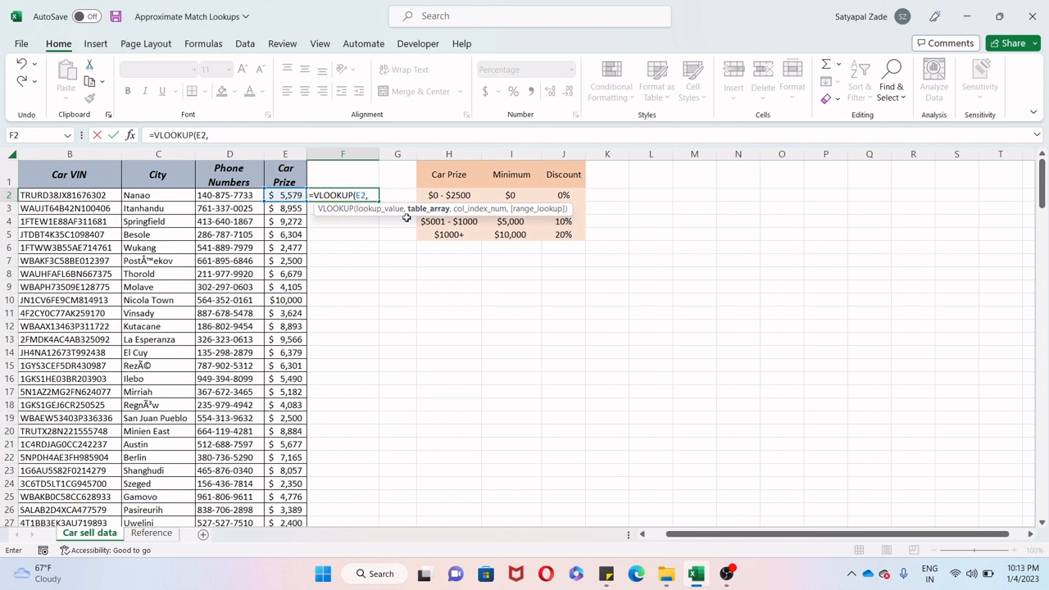
pyautogui.moveTo(404, 209); pyautogui.dragTo(235, 213)
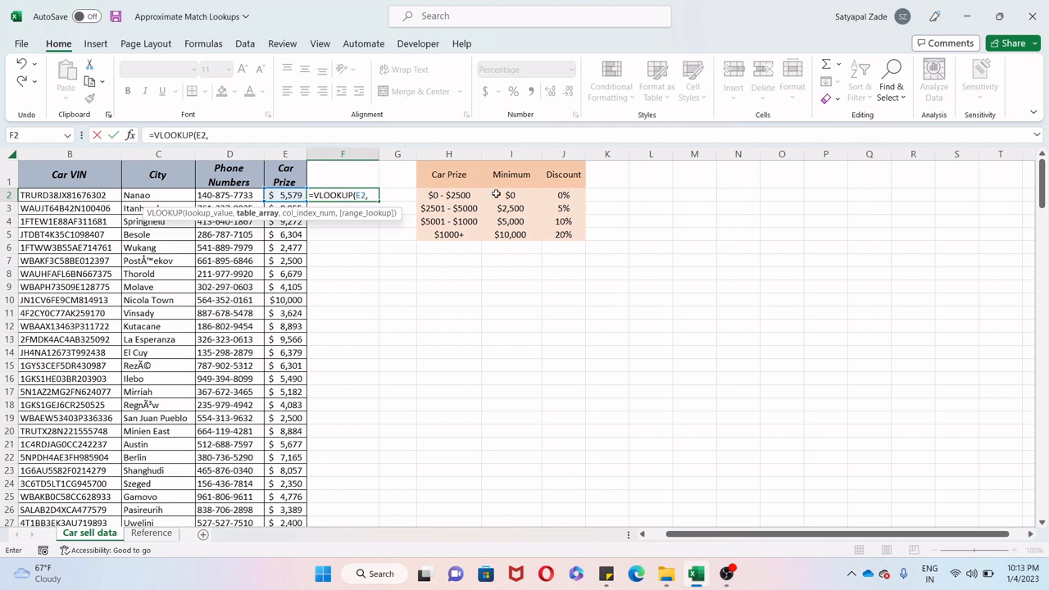
pyautogui.moveTo(496, 194); pyautogui.dragTo(562, 234)
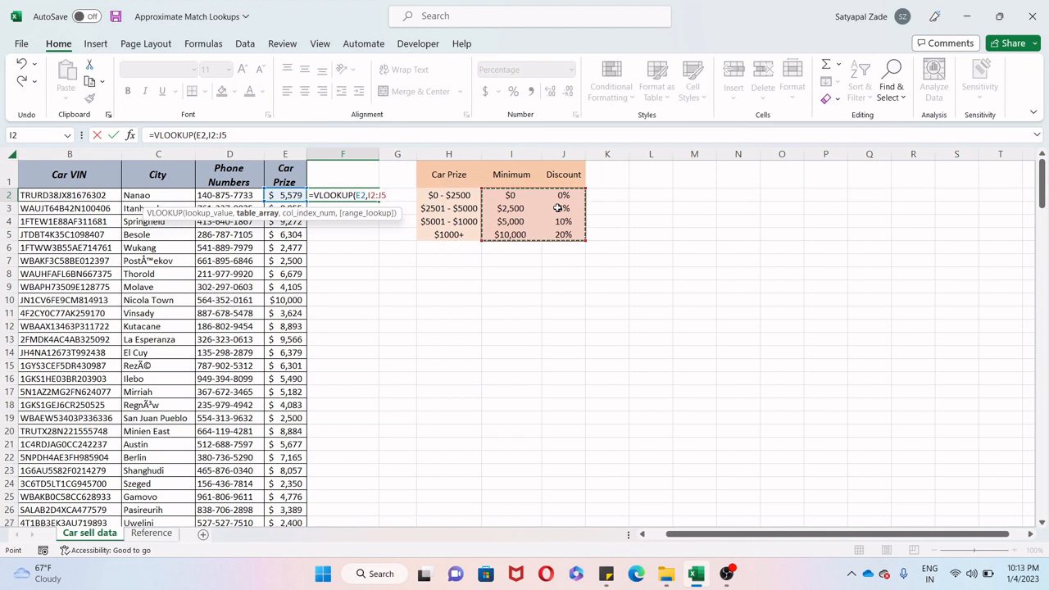
pyautogui.press('F4')
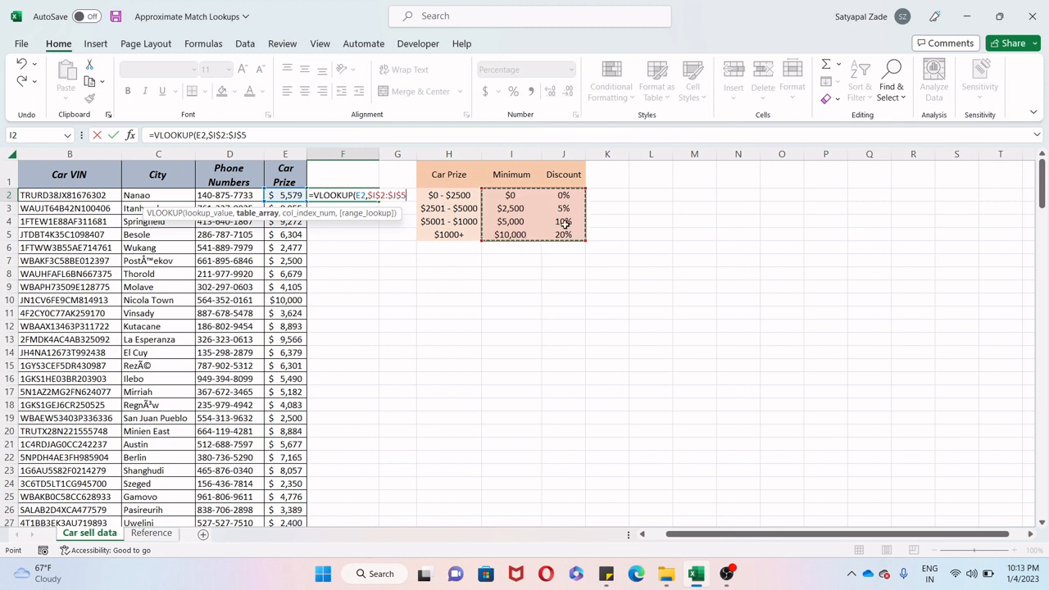
pyautogui.write(',2')
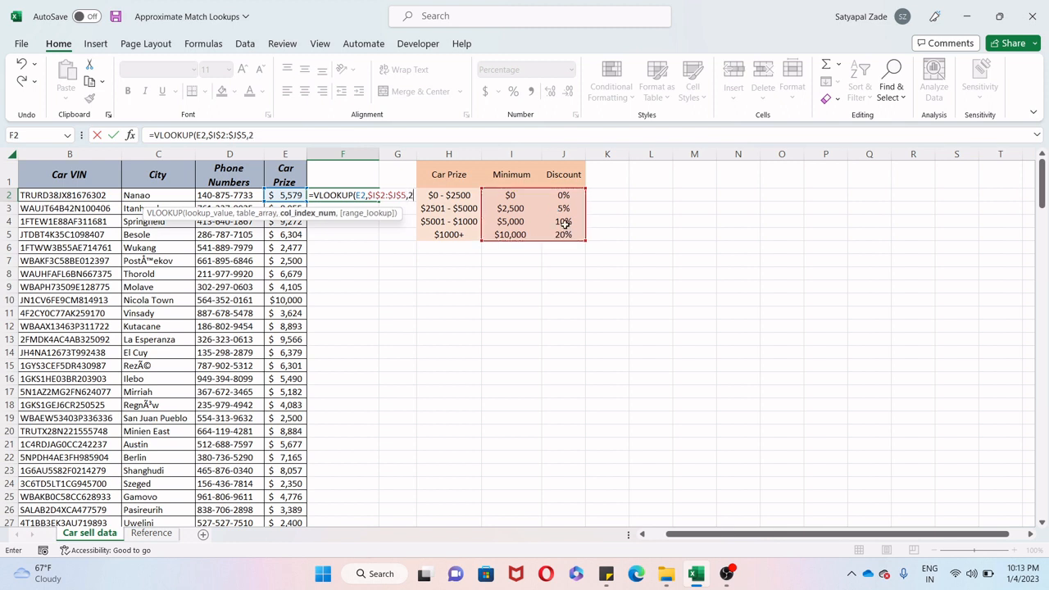
pyautogui.write(',')
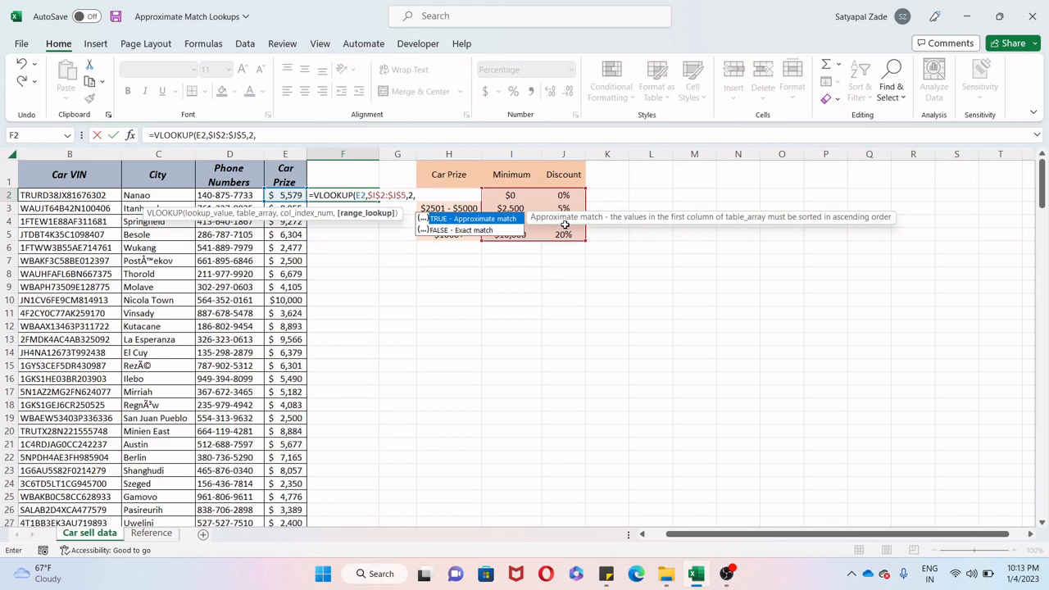
pyautogui.write('0)')
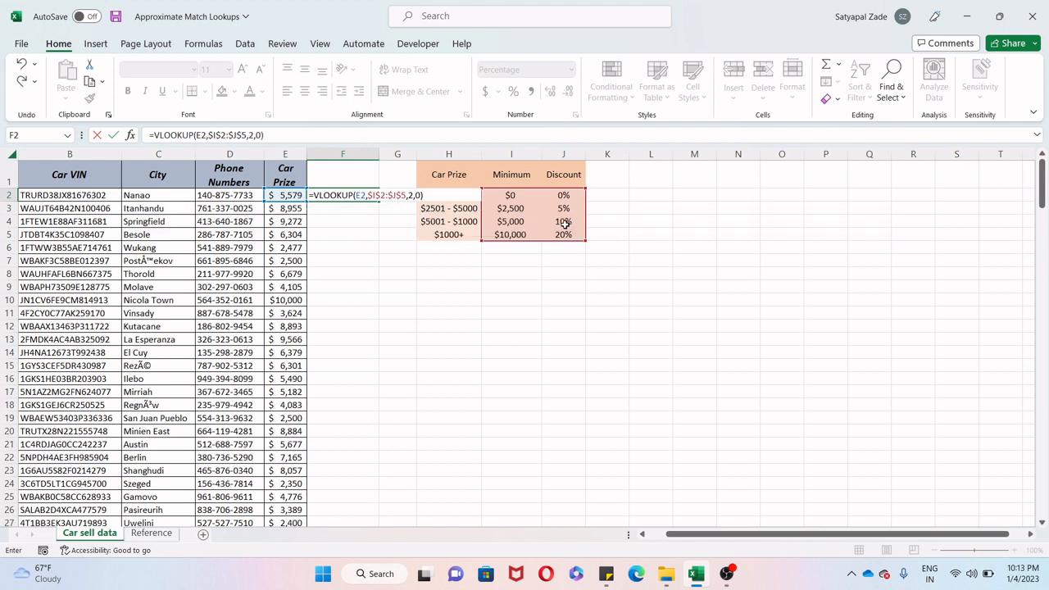
pyautogui.press('Return')
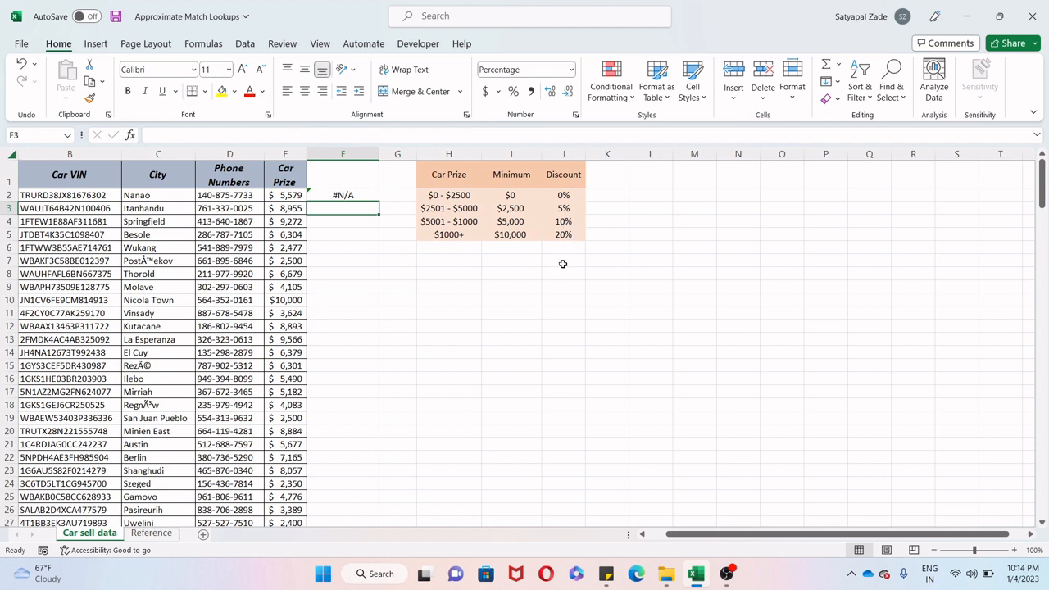
# Fill the exact-match VLOOKUP from F2 down column F for all car rows
pyautogui.click(375, 194)
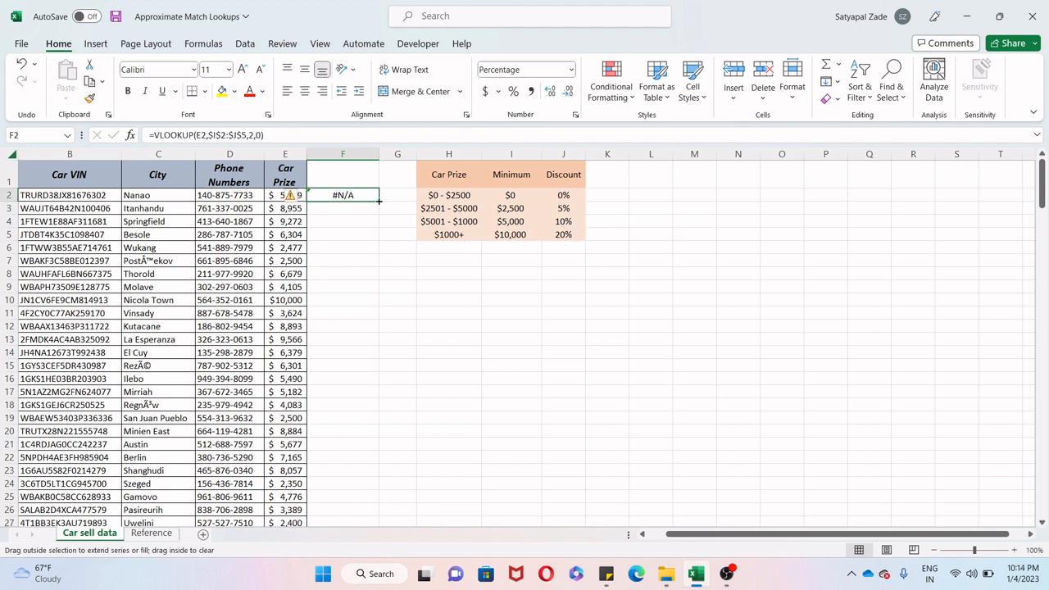
pyautogui.doubleClick(376, 197)
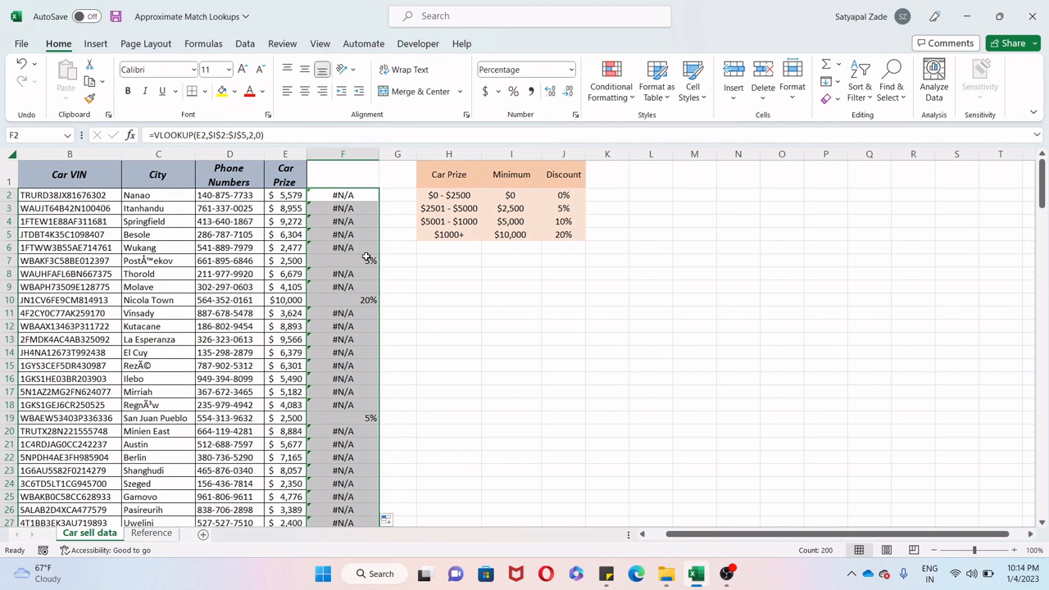
# Set the VLOOKUP's range_lookup argument in F2 to 1 for approximate match and fill the formula down column F
pyautogui.click(358, 195)
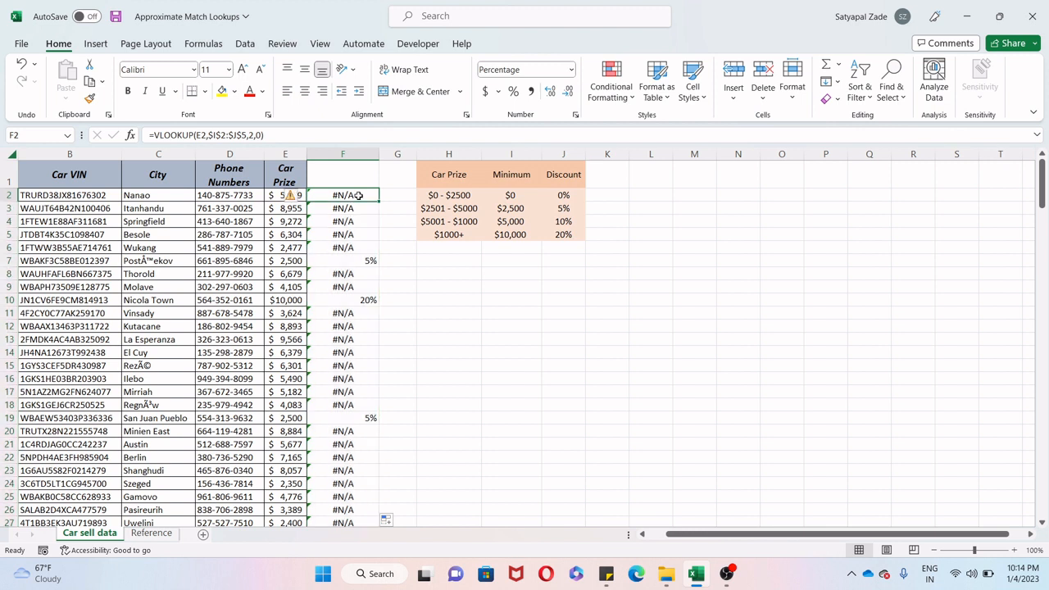
pyautogui.click(268, 134)
pyautogui.press('BackSpace')
pyautogui.write('1')
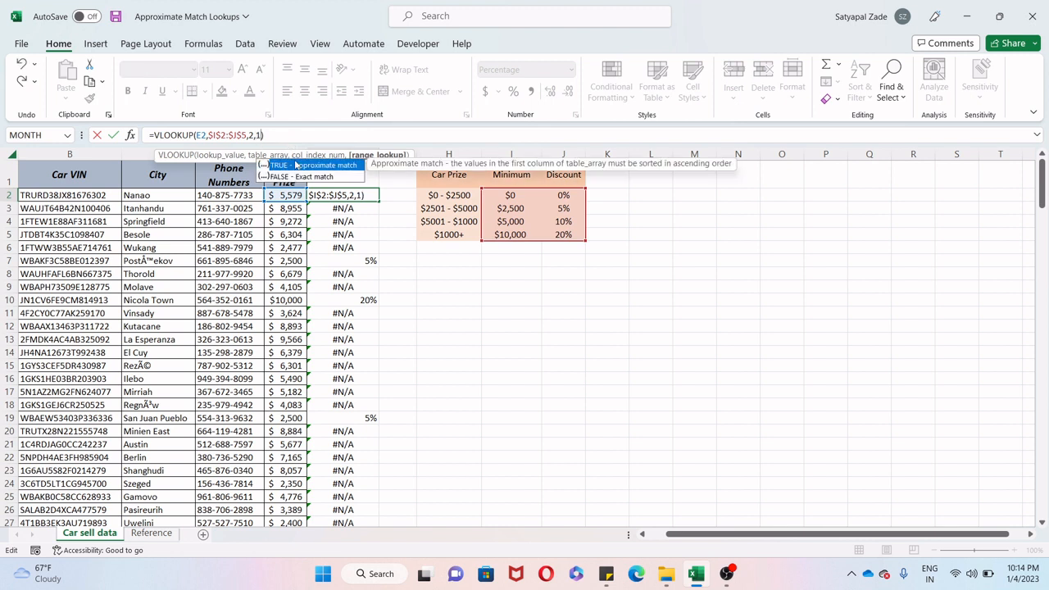
pyautogui.press('Return')
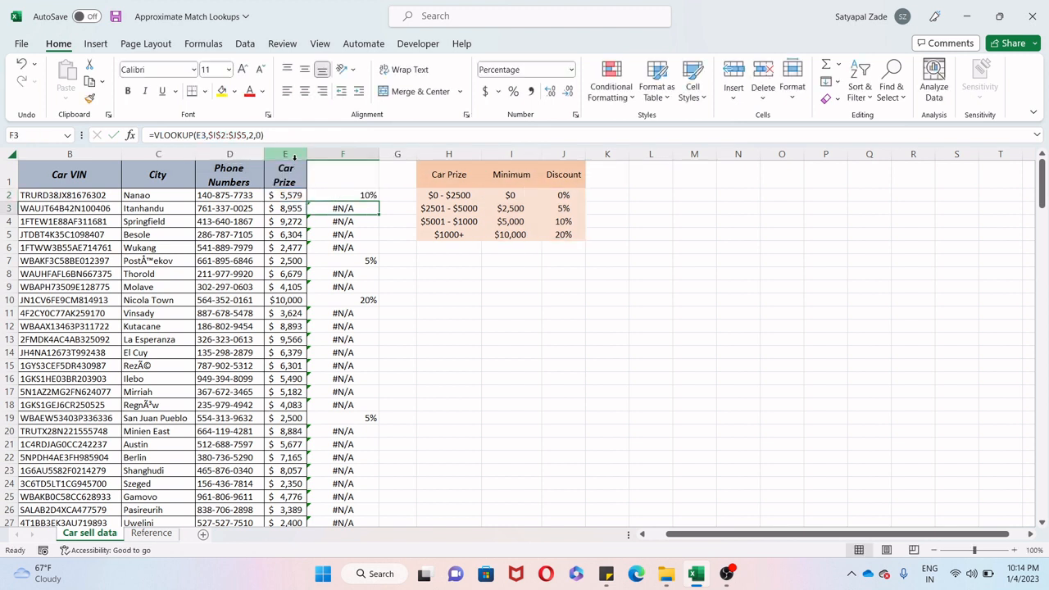
pyautogui.click(363, 197)
pyautogui.doubleClick(378, 199)
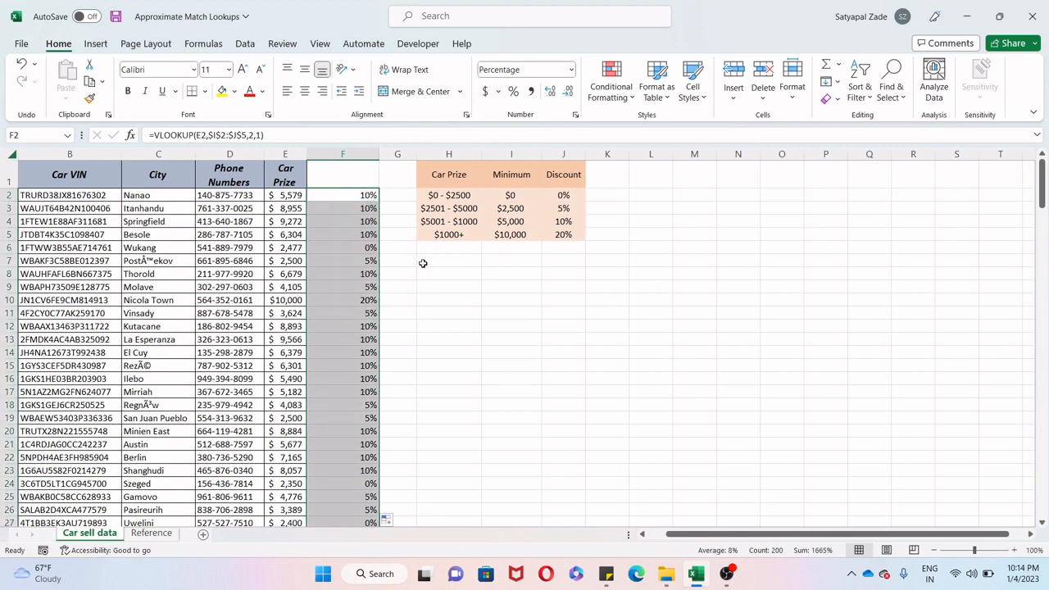
# Compare several car prices and their looked-up discounts in columns E and F with the price ranges in the discount table
pyautogui.scroll(-1, 423, 263)
pyautogui.scroll(1, 420, 264)
pyautogui.click(284, 195)
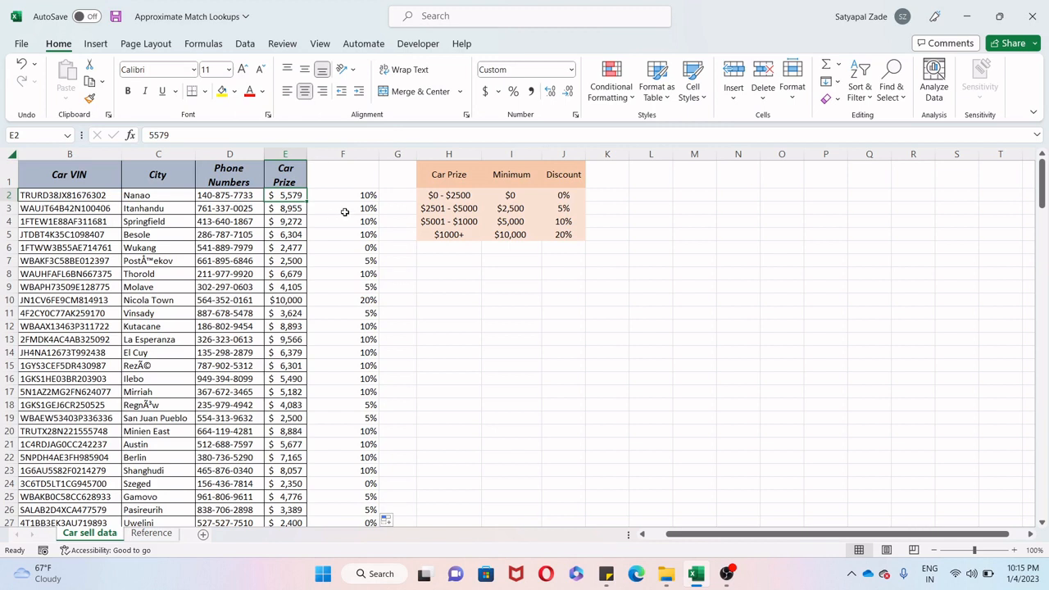
pyautogui.click(511, 223)
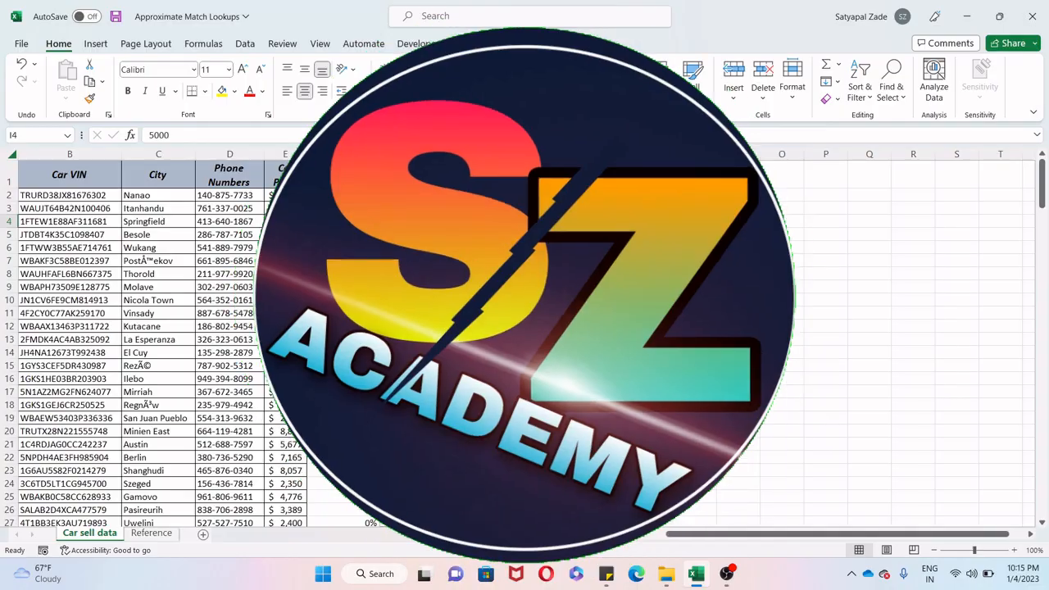
pyautogui.click(564, 222)
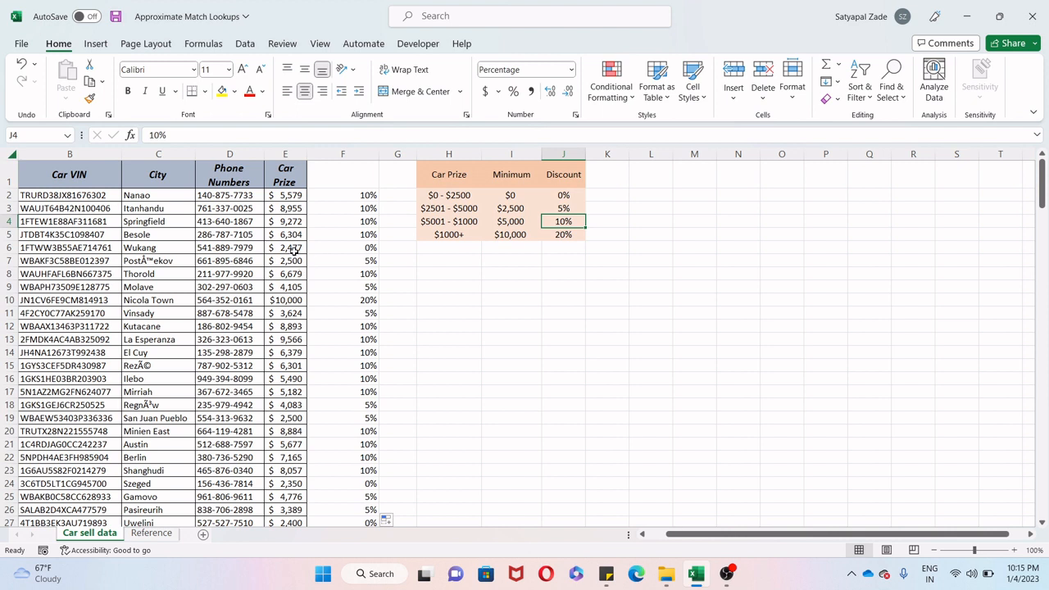
pyautogui.moveTo(294, 250); pyautogui.dragTo(344, 252)
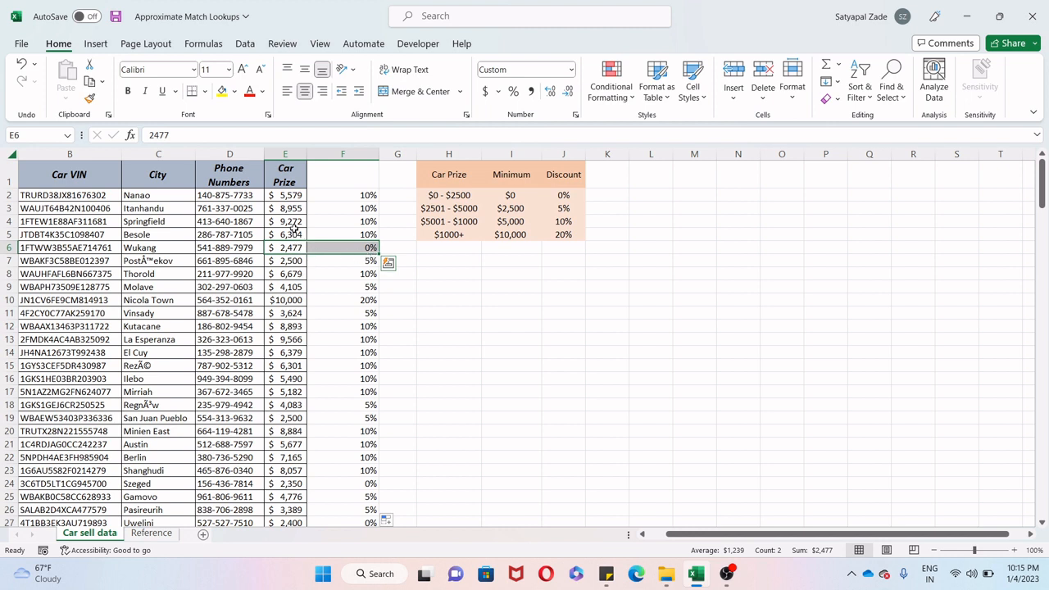
pyautogui.moveTo(294, 224); pyautogui.dragTo(352, 227)
pyautogui.moveTo(295, 274); pyautogui.dragTo(382, 276)
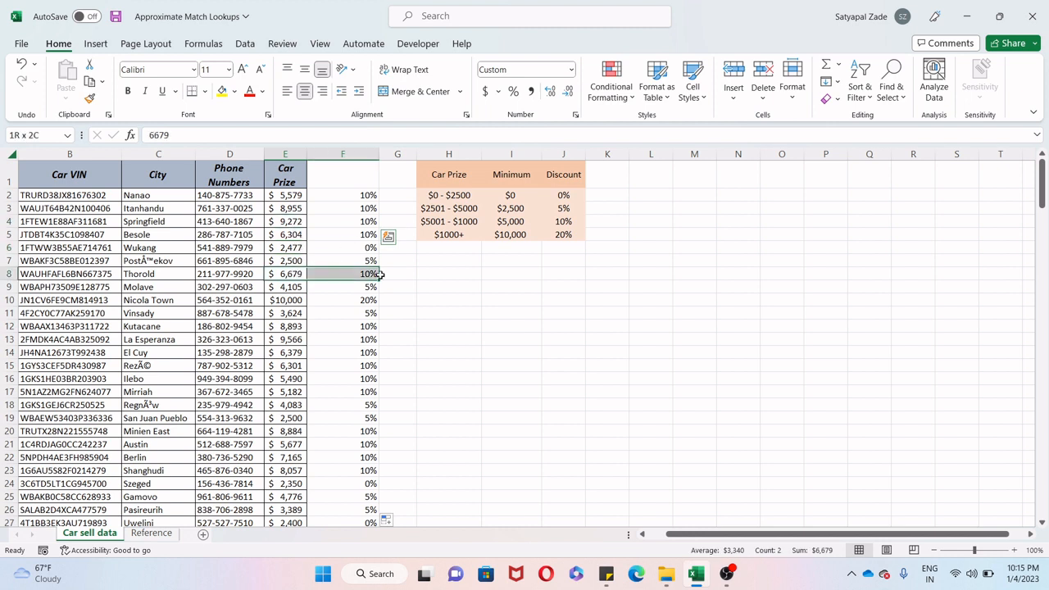
pyautogui.moveTo(294, 287); pyautogui.dragTo(358, 288)
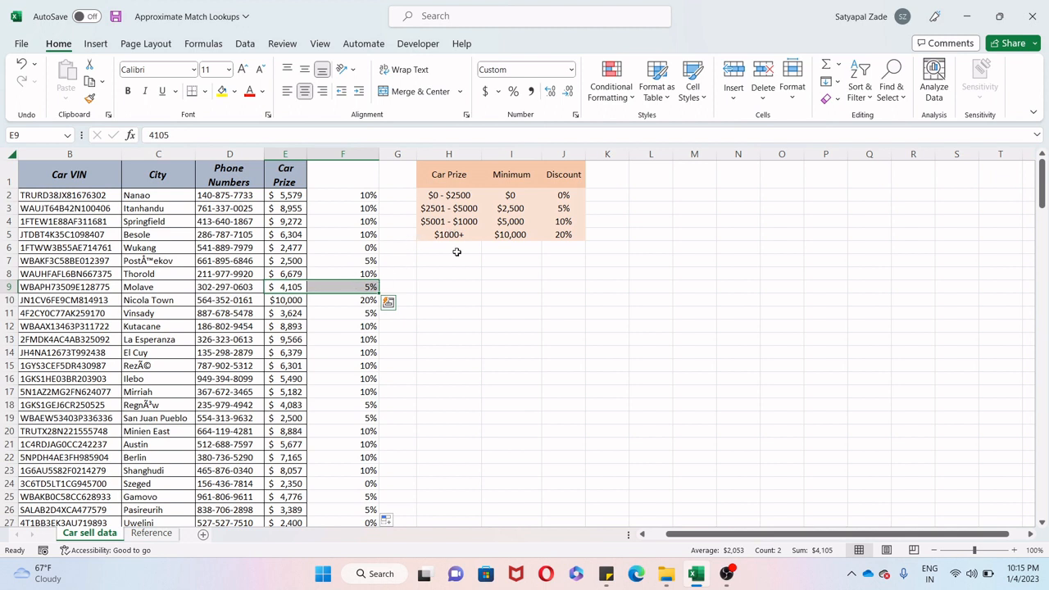
pyautogui.moveTo(452, 194); pyautogui.dragTo(450, 221)
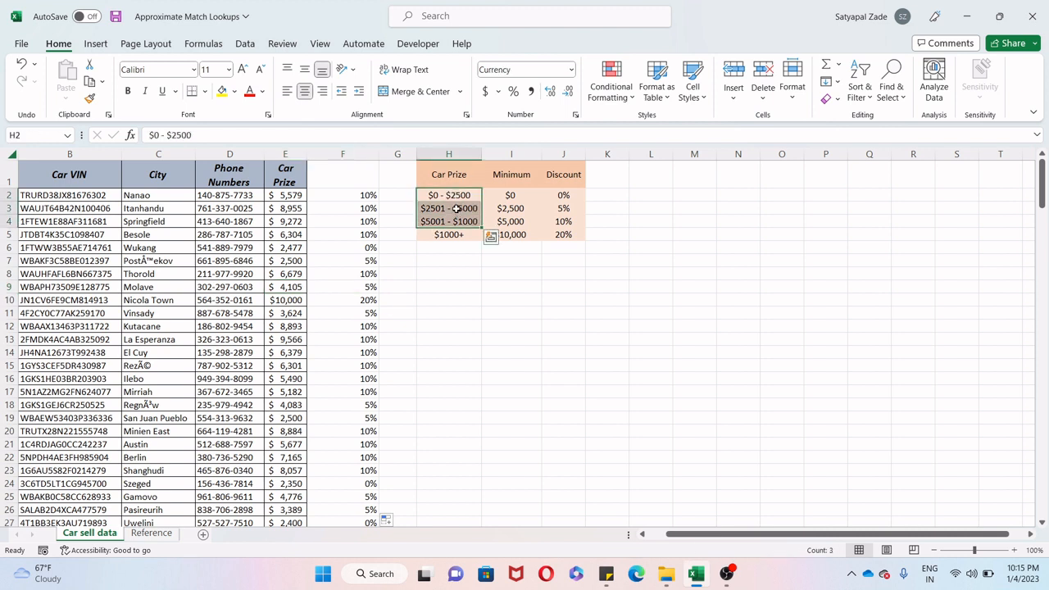